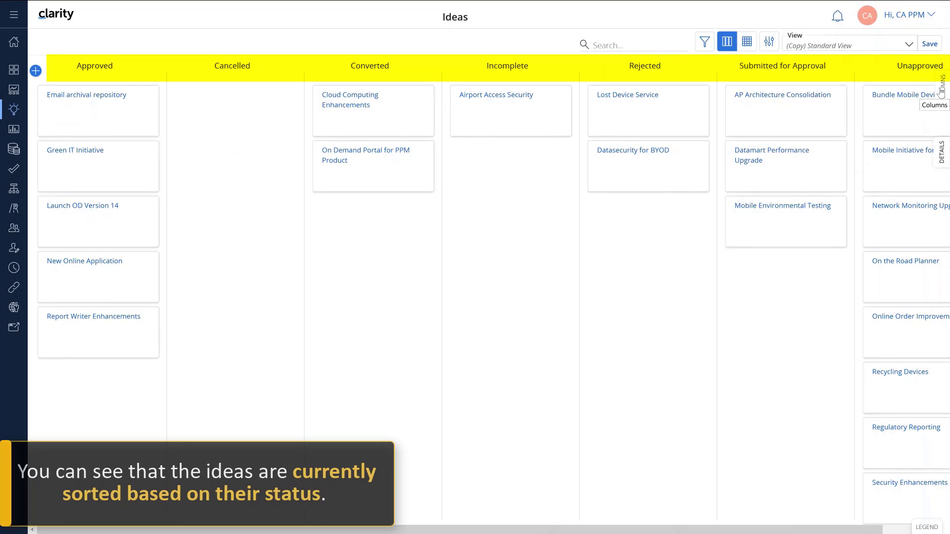
Step: Hide the Cancelled status column from the Ideas board
{"action": "left_click", "coordinate": [942, 89]}
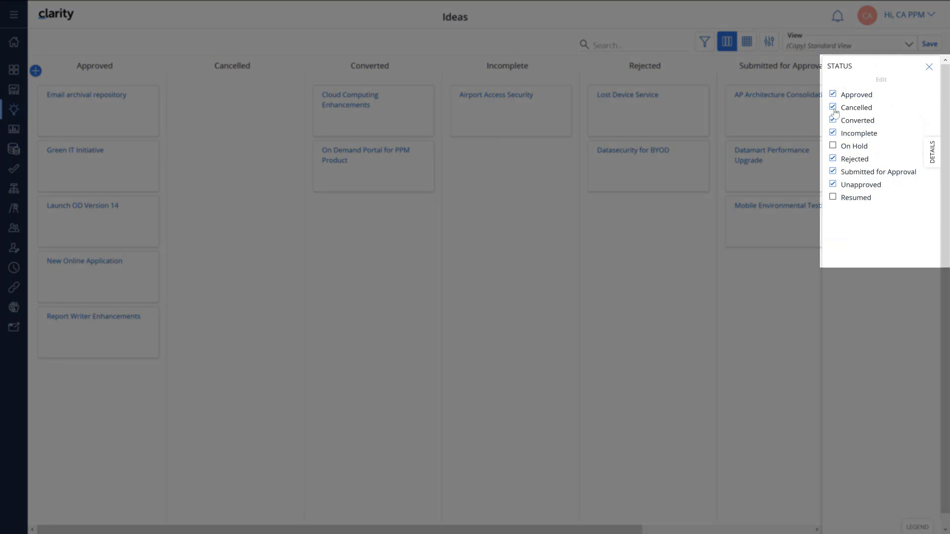
{"action": "left_click", "coordinate": [833, 107]}
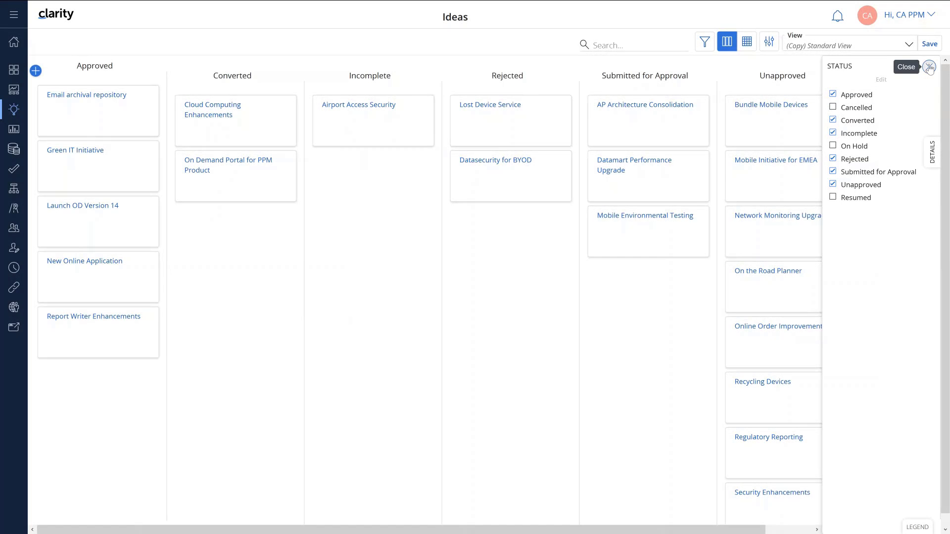
{"action": "left_click", "coordinate": [928, 66]}
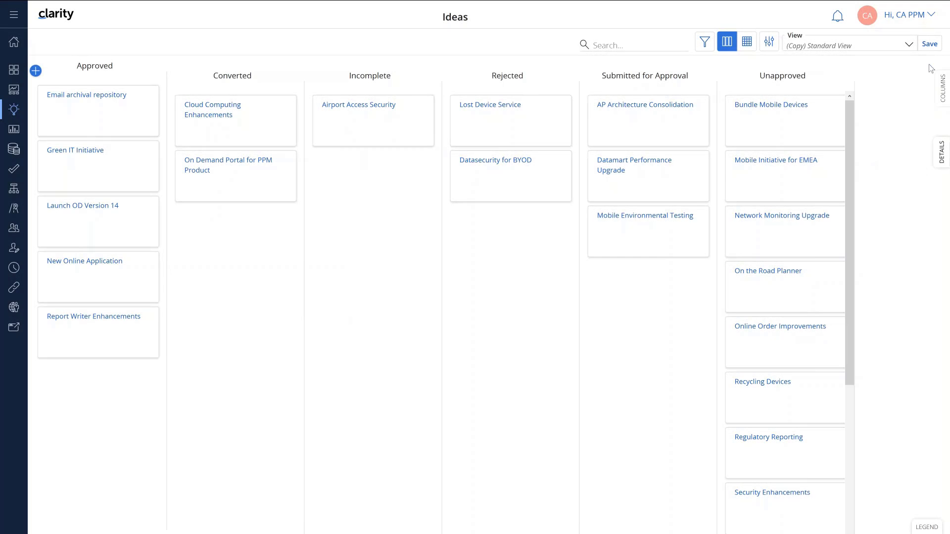
Step: Create an idea with the subject "Automated Testing Enhancement", status Unapproved and ID "ID1243"
{"action": "left_click", "coordinate": [35, 71]}
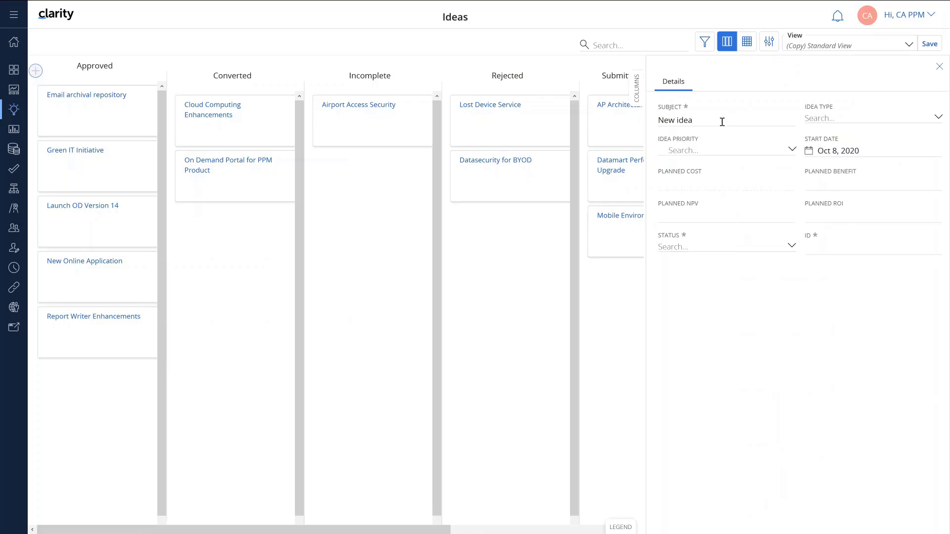
{"action": "left_click", "coordinate": [721, 121]}
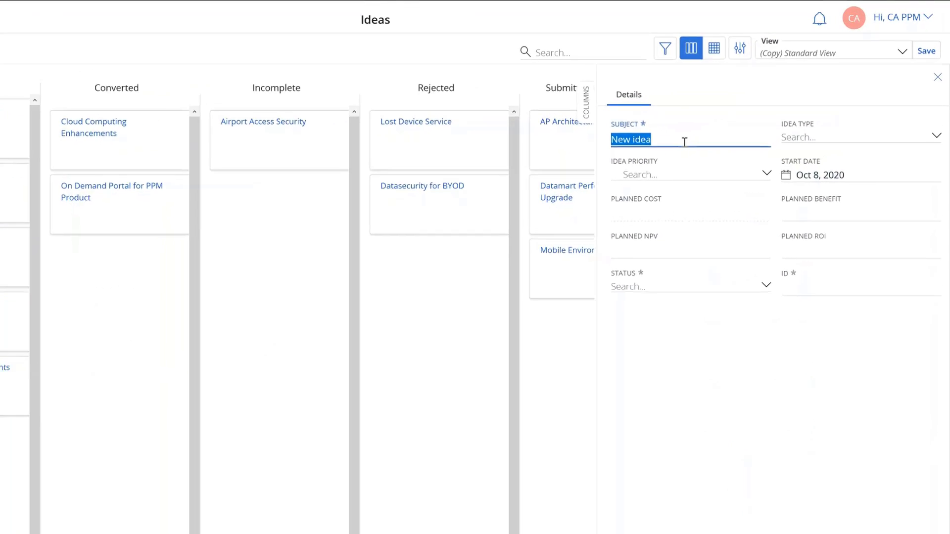
{"action": "type", "text": "Automated Testing Enhancement"}
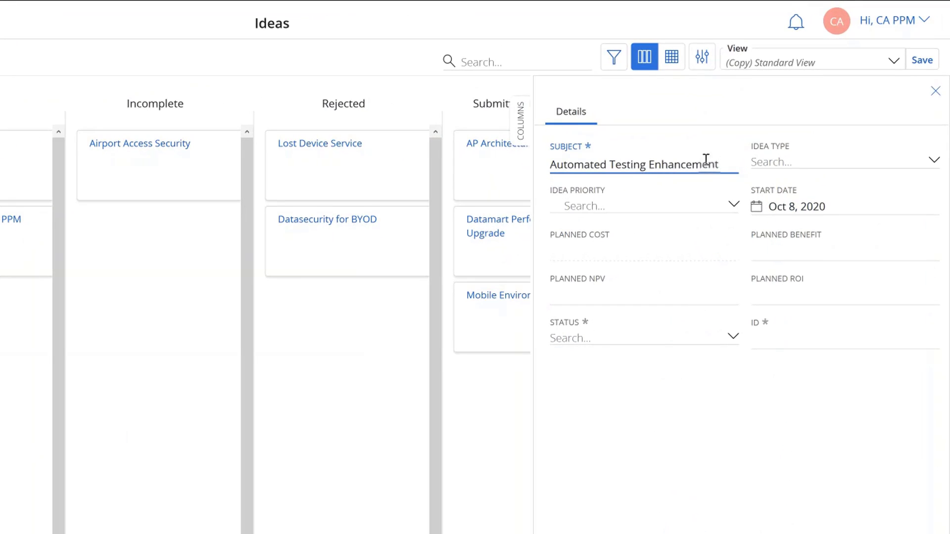
{"action": "scroll", "coordinate": [708, 238], "scroll_direction": "down", "scroll_amount": 2}
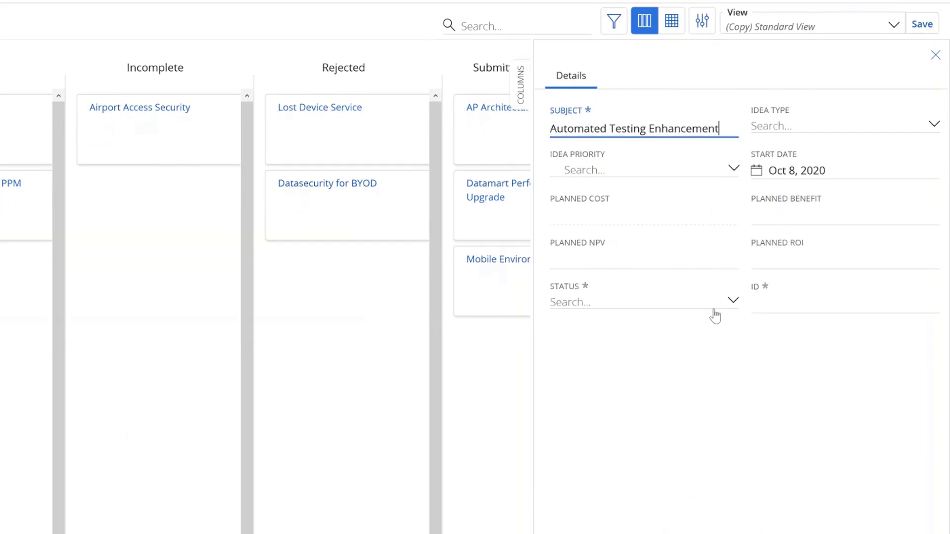
{"action": "left_click", "coordinate": [712, 306]}
{"action": "left_click", "coordinate": [632, 432]}
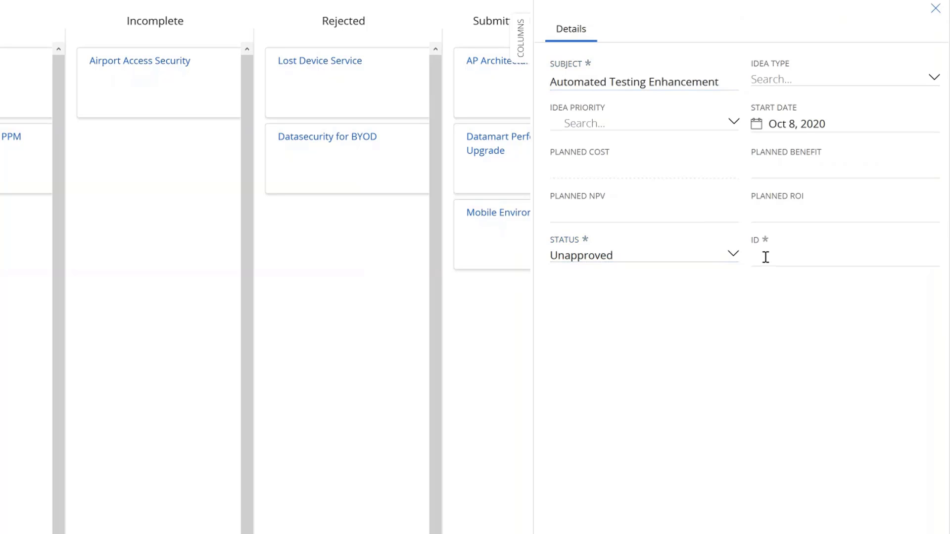
{"action": "left_click", "coordinate": [765, 257]}
{"action": "type", "text": "ID"}
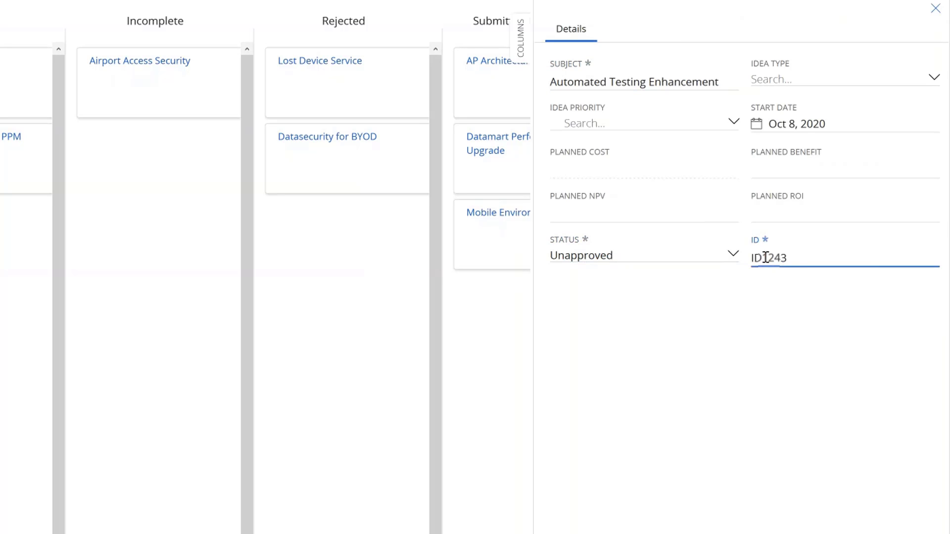
{"action": "type", "text": "1243"}
Step: Set the new idea's priority to Medium and its type to Application Change, and close its details
{"action": "left_click", "coordinate": [733, 124]}
{"action": "left_click", "coordinate": [666, 207]}
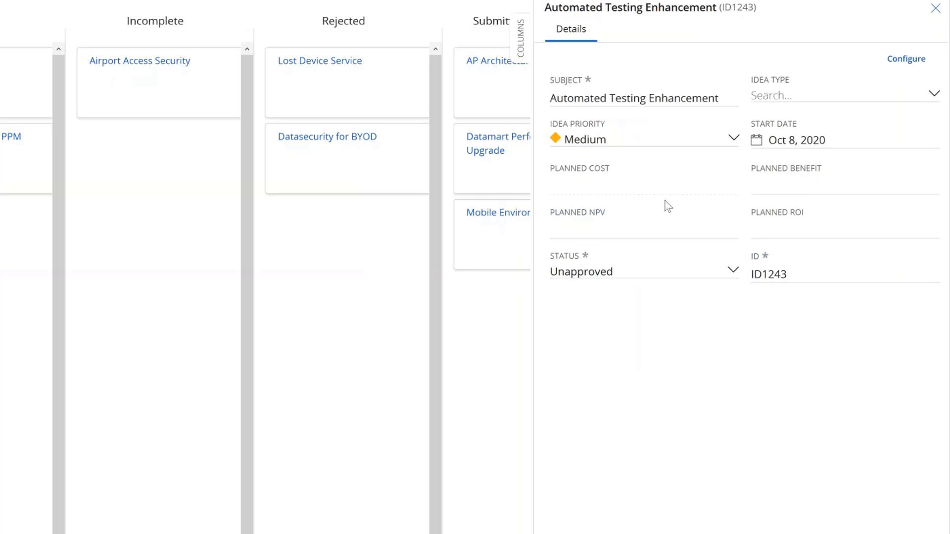
{"action": "left_click", "coordinate": [789, 94]}
{"action": "left_click", "coordinate": [790, 159]}
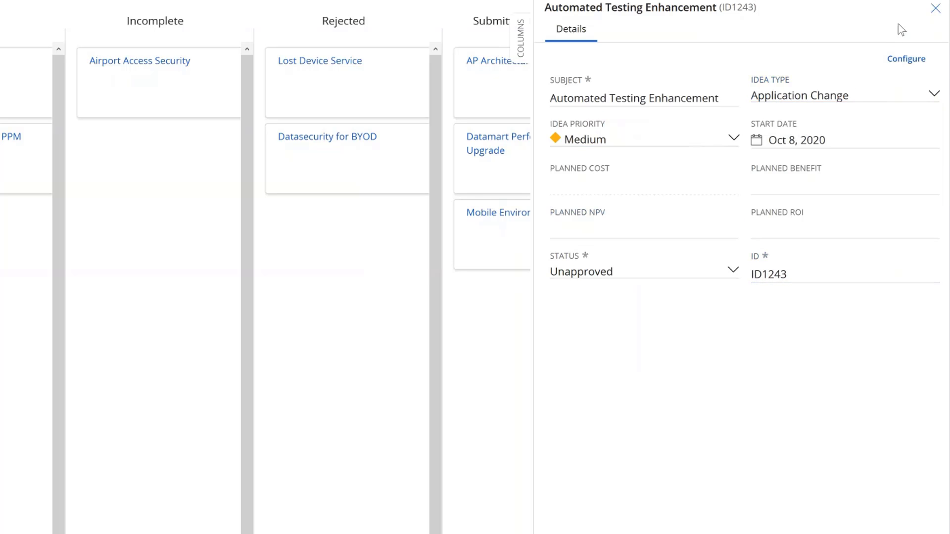
{"action": "left_click", "coordinate": [936, 8]}
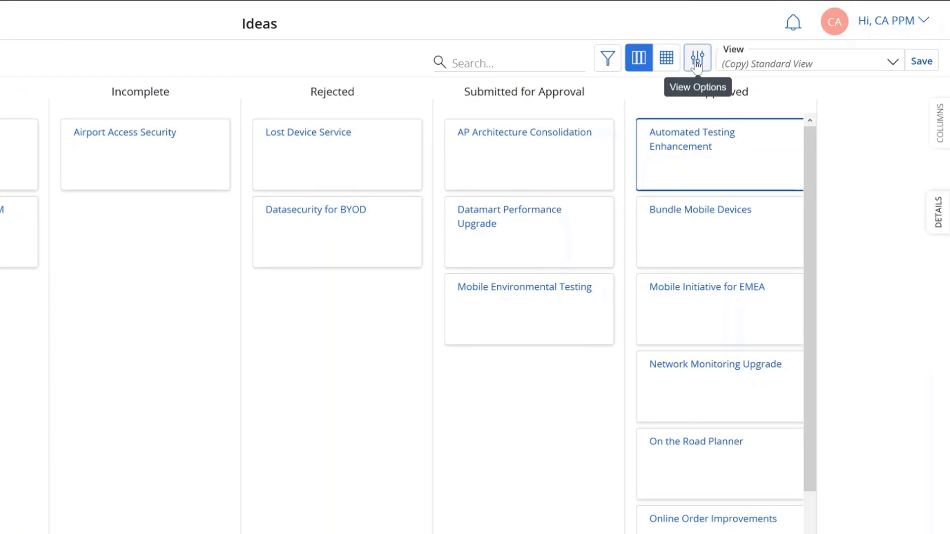
Step: Color the board's cards by Idea Priority and display the color legend
{"action": "left_click", "coordinate": [697, 58]}
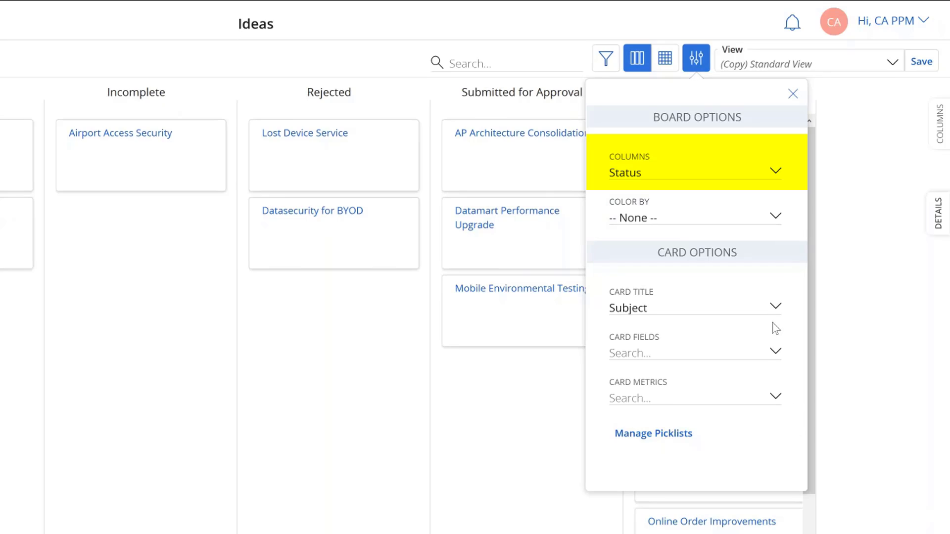
{"action": "left_click", "coordinate": [776, 217]}
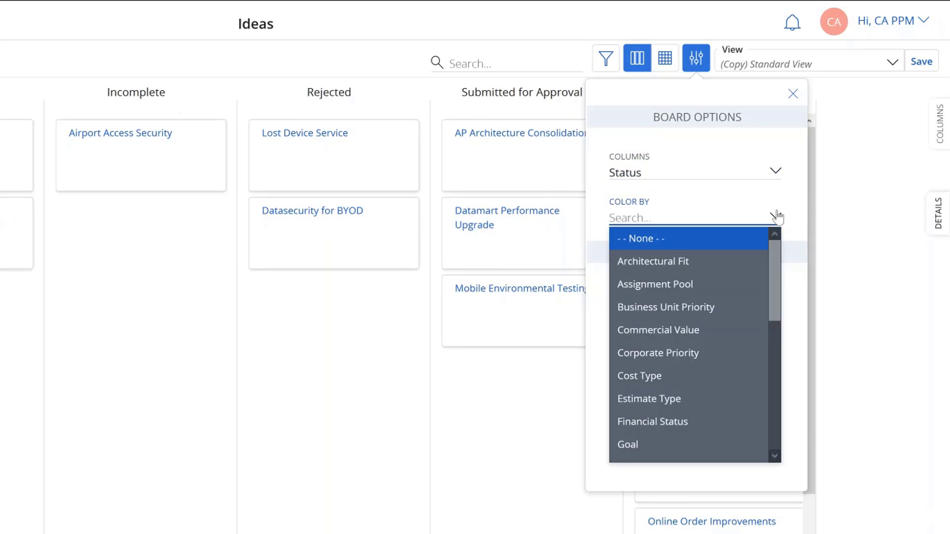
{"action": "type", "text": "Idea P"}
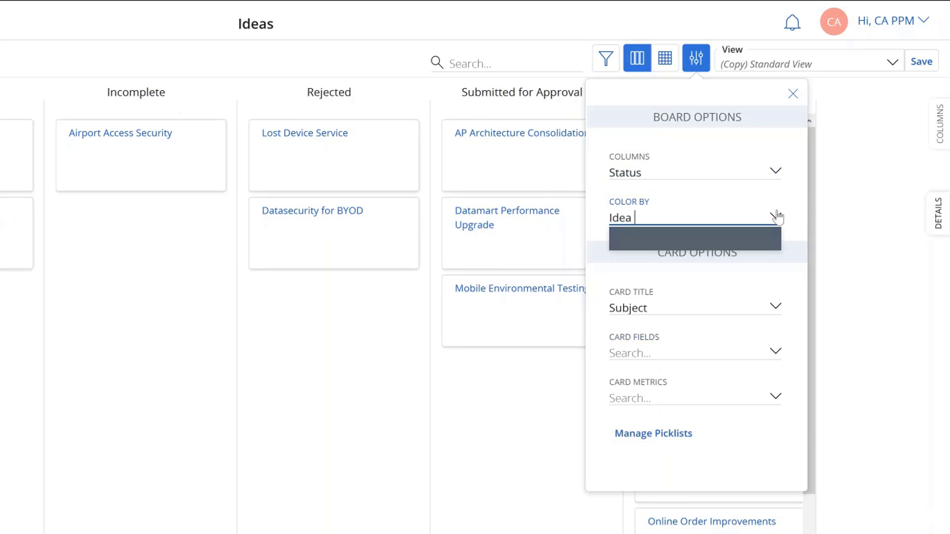
{"action": "left_click", "coordinate": [733, 241]}
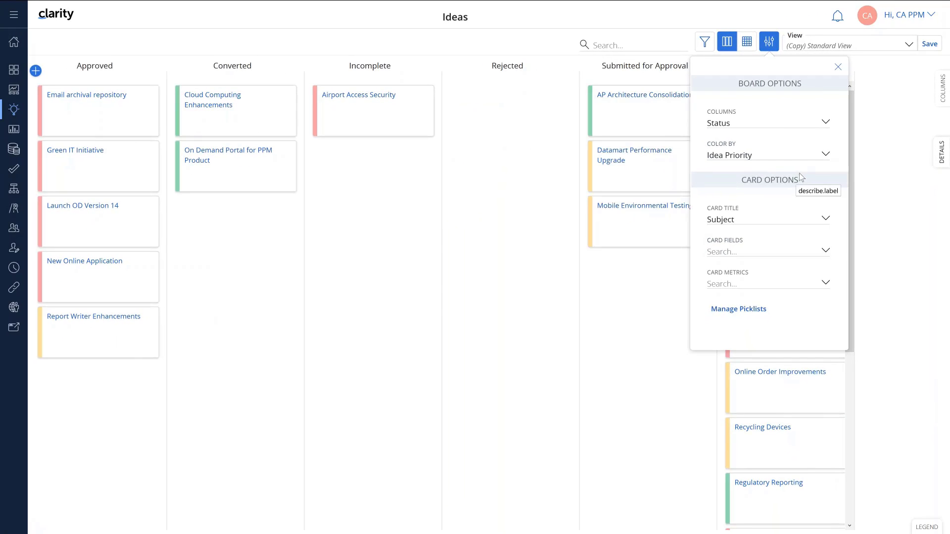
{"action": "left_click", "coordinate": [924, 527]}
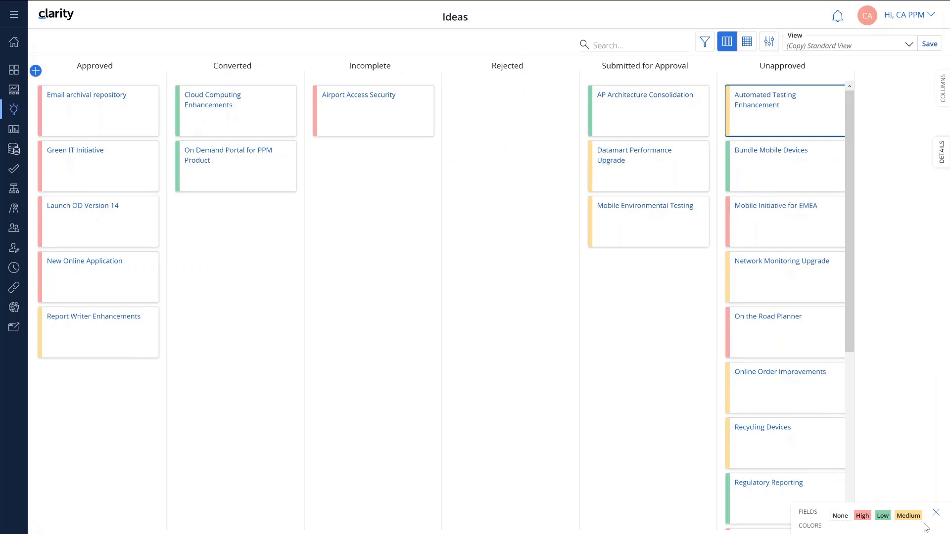
Step: Add Created By, Department and Impact as the fields displayed on the idea cards
{"action": "left_click", "coordinate": [767, 41]}
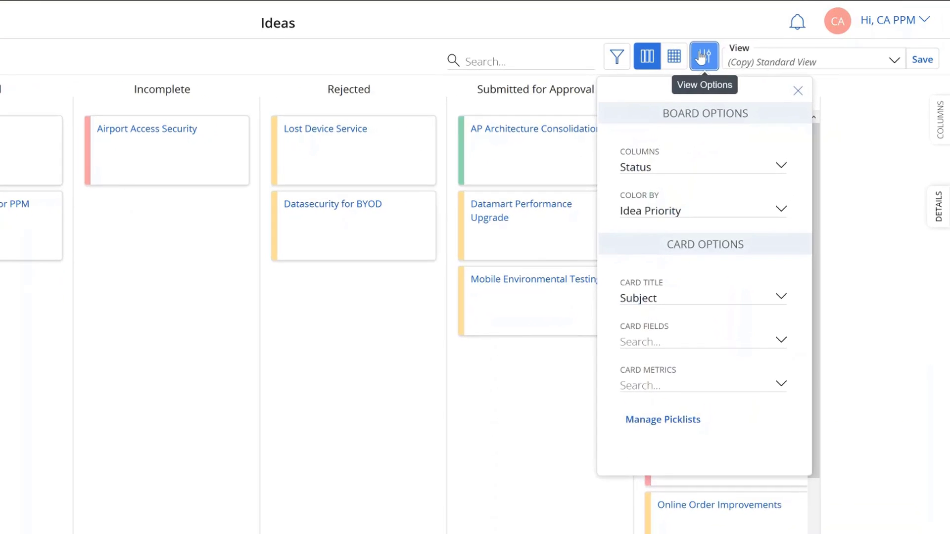
{"action": "left_click", "coordinate": [669, 342]}
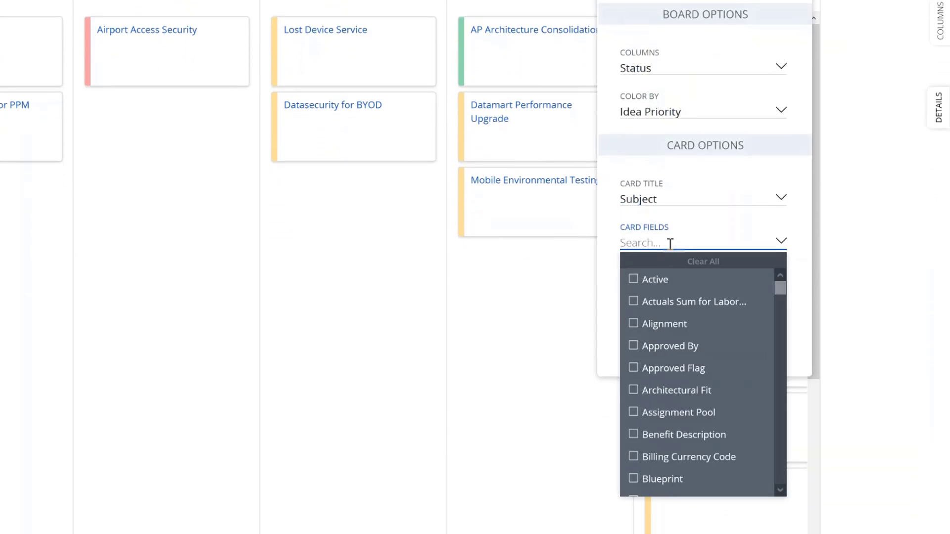
{"action": "type", "text": "Crea"}
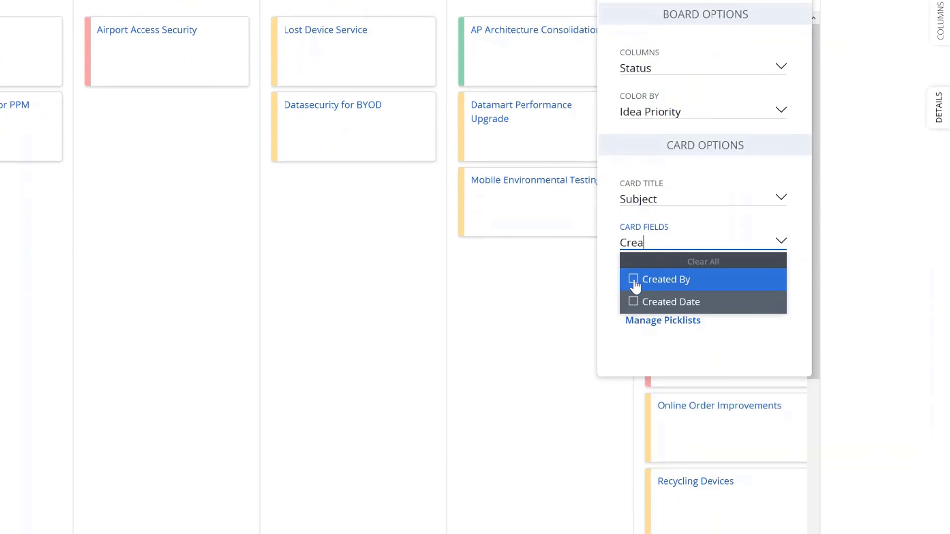
{"action": "left_click", "coordinate": [634, 281]}
{"action": "double_click", "coordinate": [667, 243]}
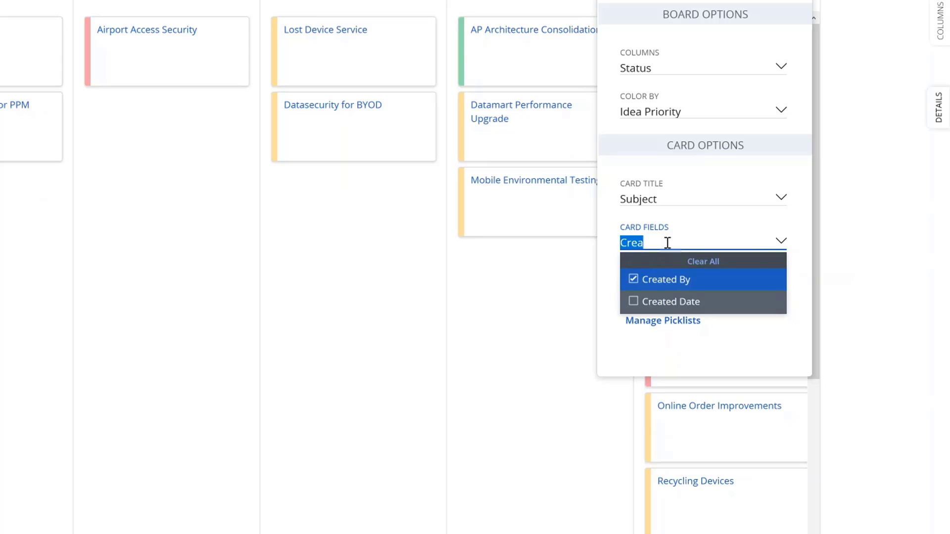
{"action": "type", "text": "Depar"}
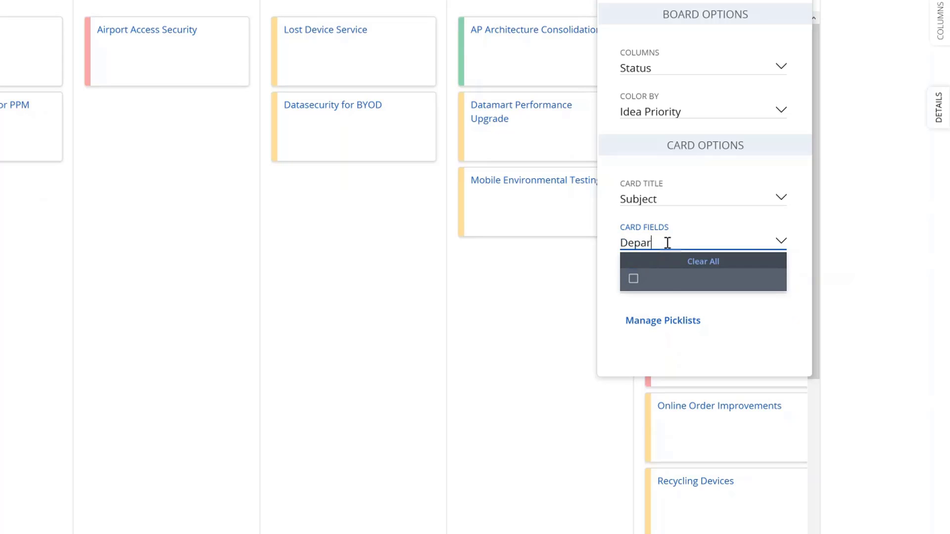
{"action": "left_click", "coordinate": [633, 280]}
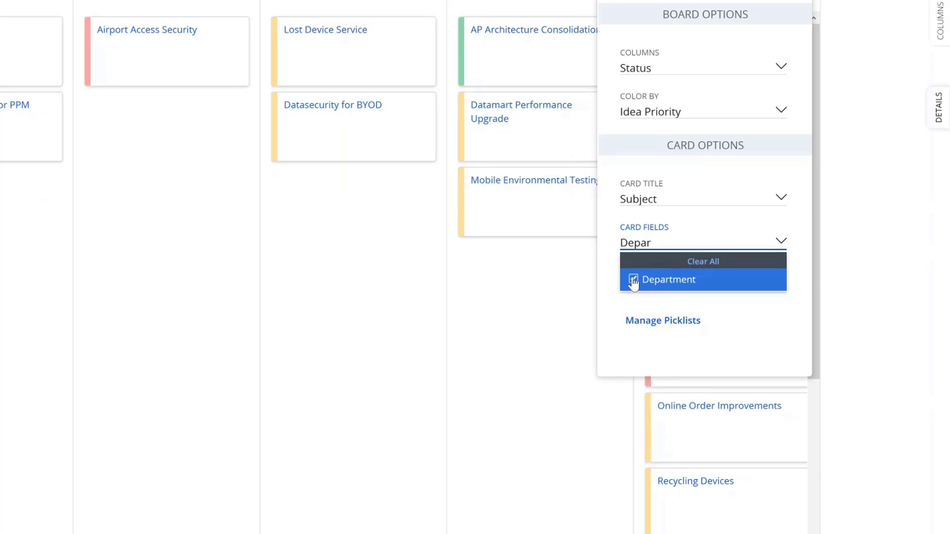
{"action": "left_click", "coordinate": [648, 244]}
{"action": "type", "text": "Impact"}
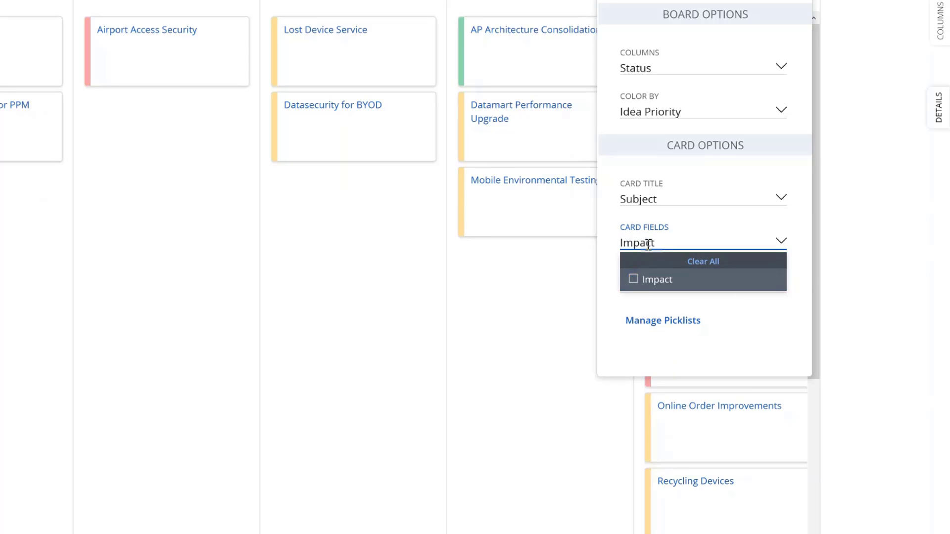
{"action": "left_click", "coordinate": [626, 287]}
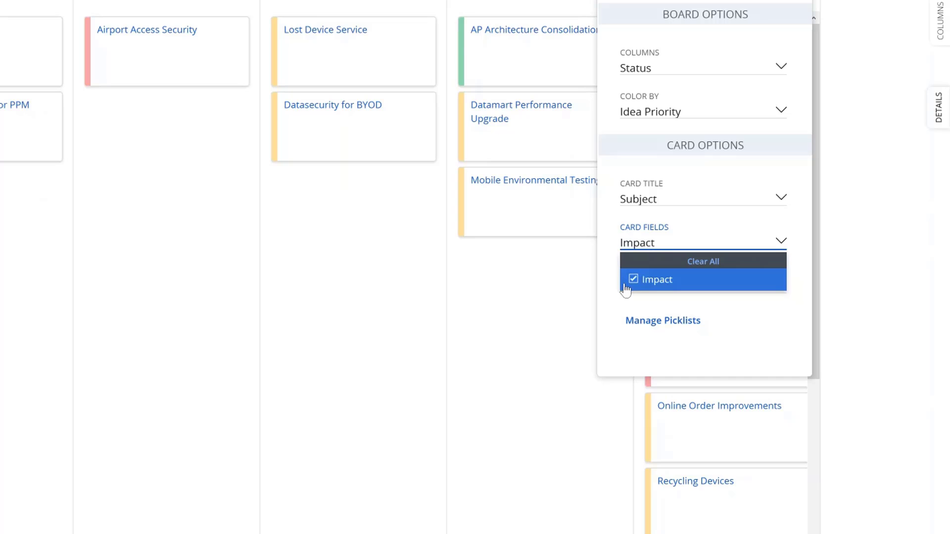
{"action": "left_click", "coordinate": [610, 317]}
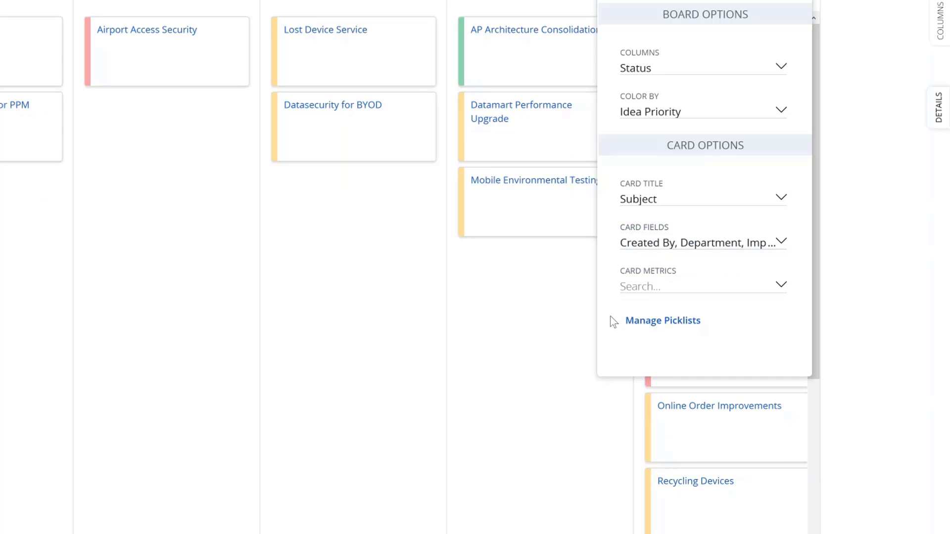
{"action": "left_click", "coordinate": [897, 211]}
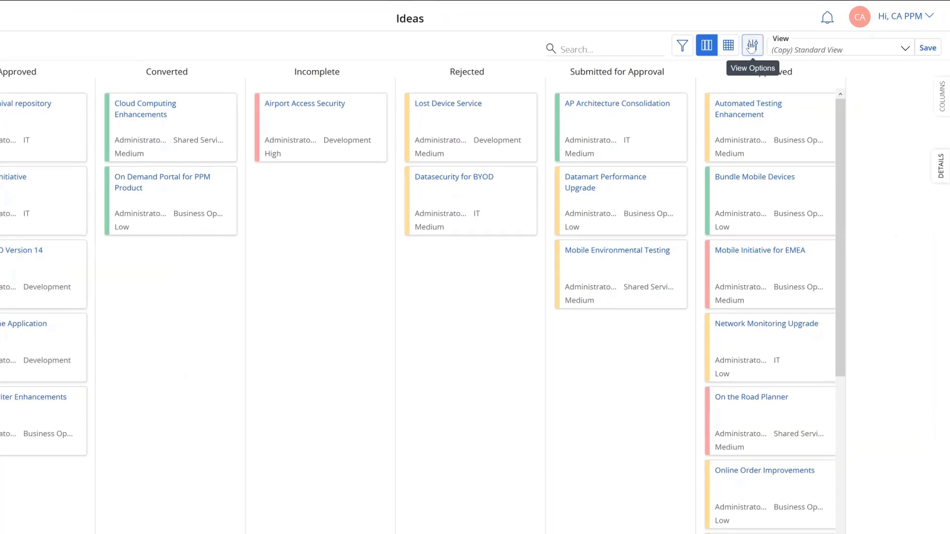
Step: Add Planned Cost, Planned Benefit and Planned ROI as the metrics displayed on the idea cards
{"action": "left_click", "coordinate": [751, 46]}
{"action": "left_click", "coordinate": [730, 307]}
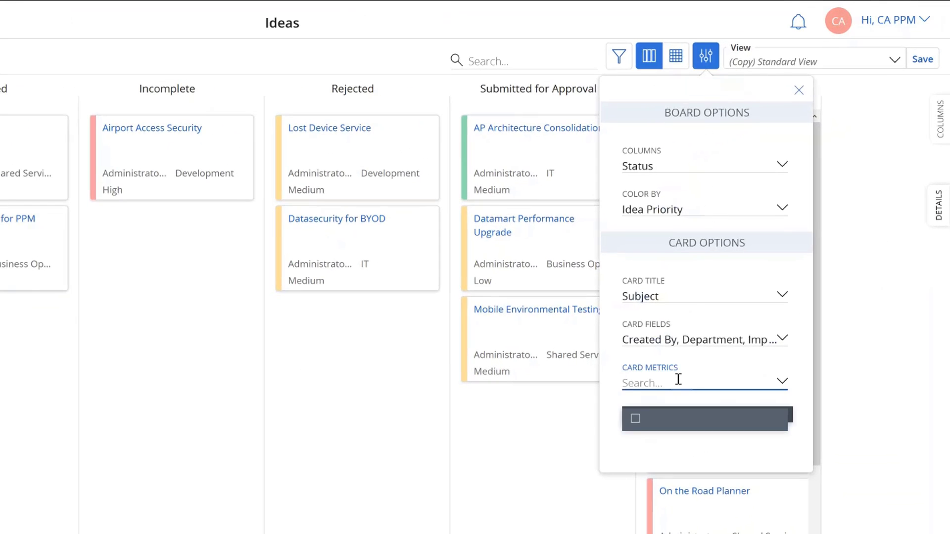
{"action": "type", "text": "Planned"}
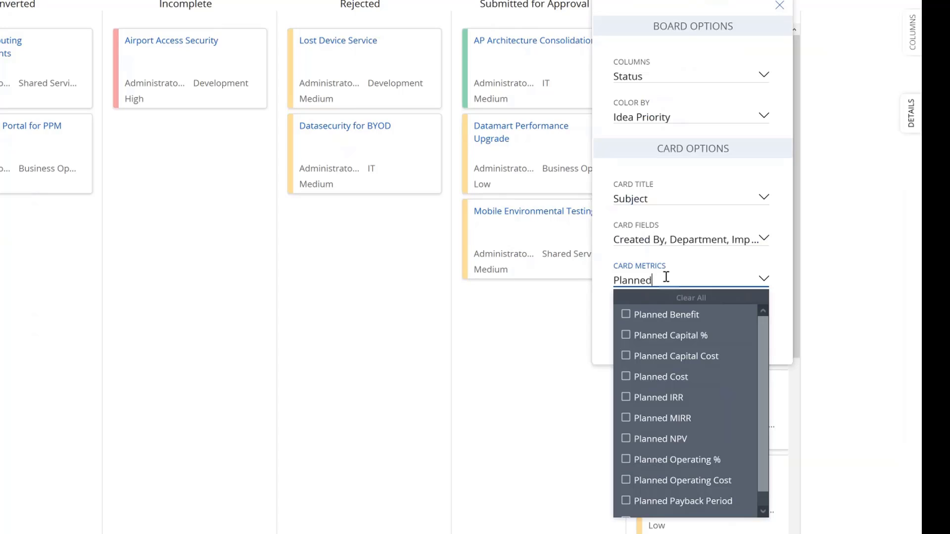
{"action": "left_click", "coordinate": [626, 377]}
{"action": "left_click", "coordinate": [626, 316]}
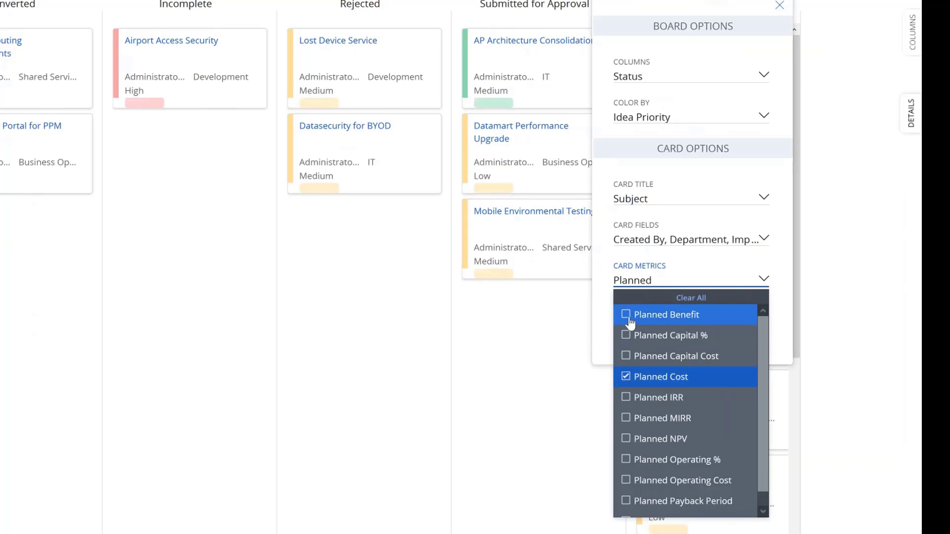
{"action": "scroll", "coordinate": [627, 445], "scroll_direction": "down", "scroll_amount": 1}
{"action": "left_click", "coordinate": [625, 508]}
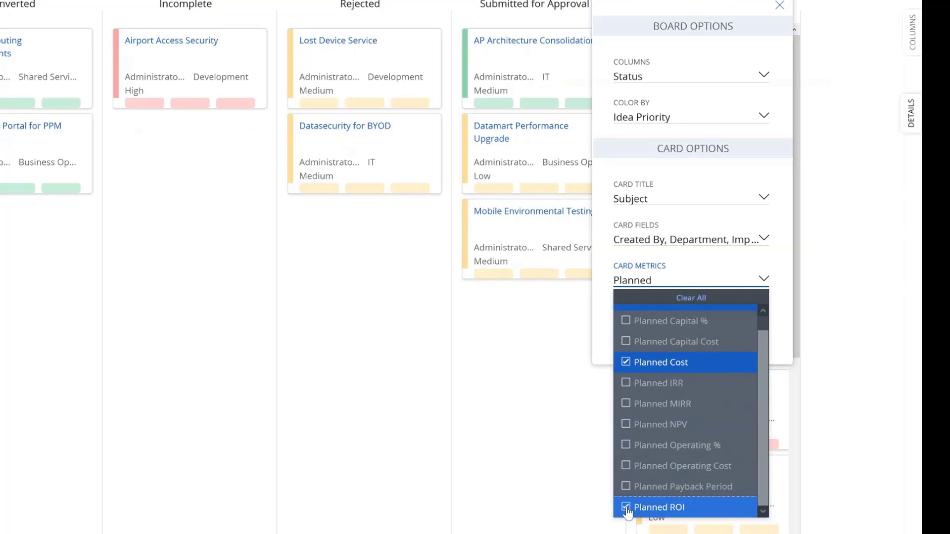
{"action": "left_click", "coordinate": [815, 455]}
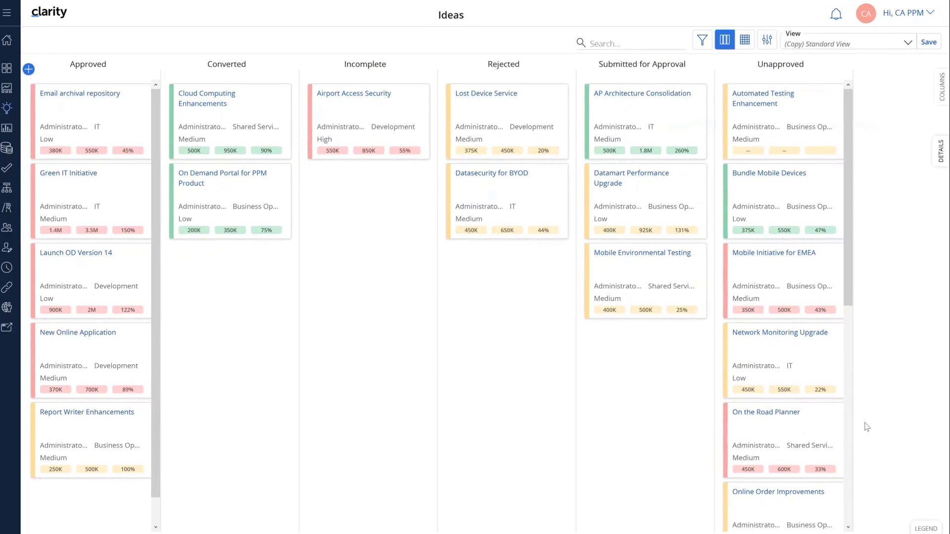
Step: Create a new picklist for the board and name it "Stratgey Fit"
{"action": "left_click", "coordinate": [767, 39]}
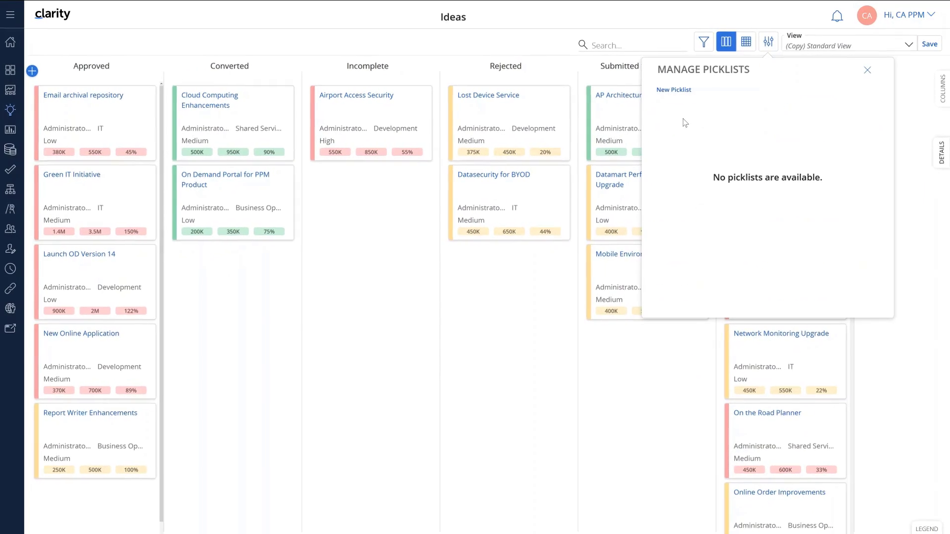
{"action": "left_click", "coordinate": [640, 104]}
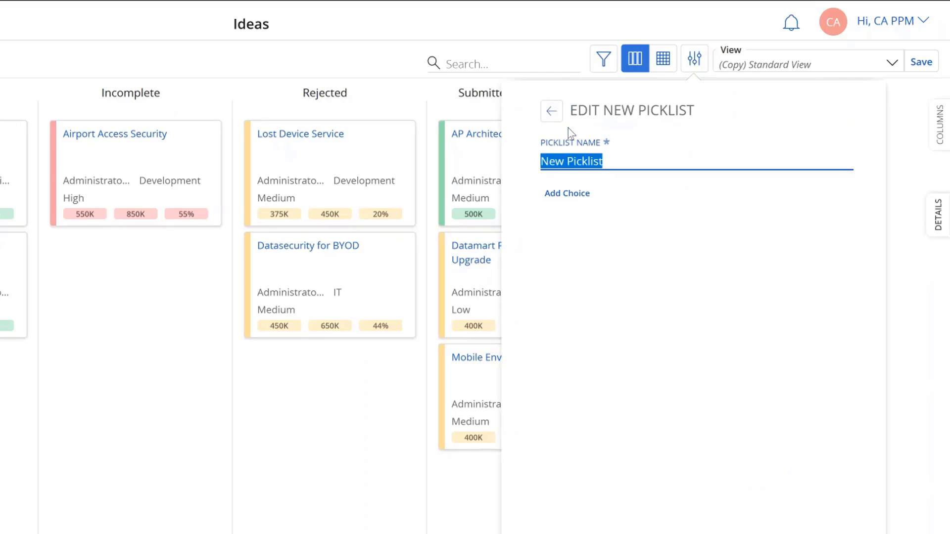
{"action": "type", "text": "Stratgey Fit"}
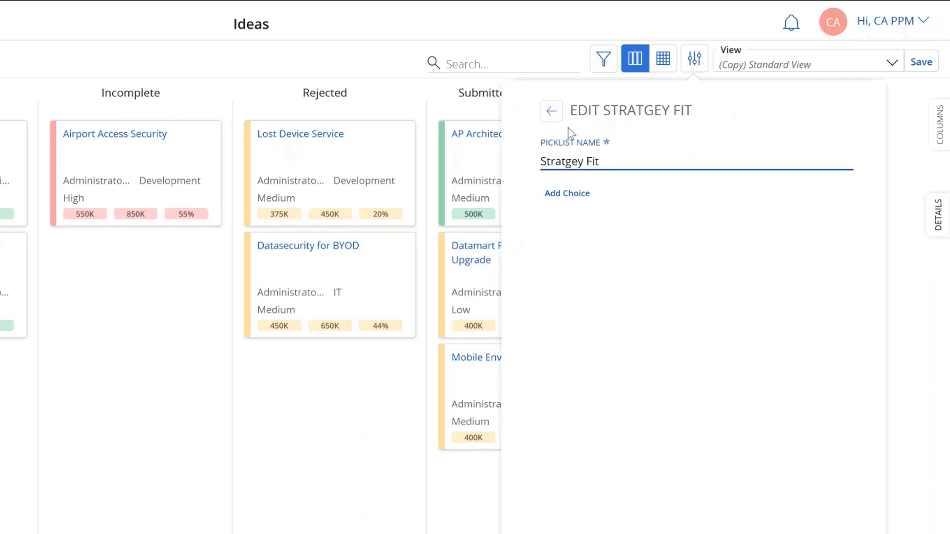
Step: Add four choices to the Stratgey Fit picklist, named Tier 1, Tier 2, Tier 3 and Tier 4
{"action": "left_click", "coordinate": [569, 200]}
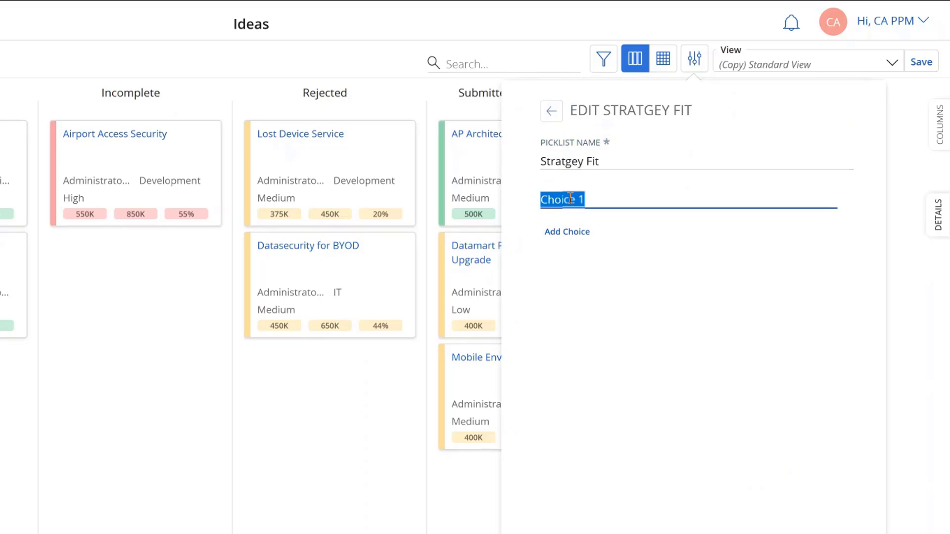
{"action": "type", "text": "Tier"}
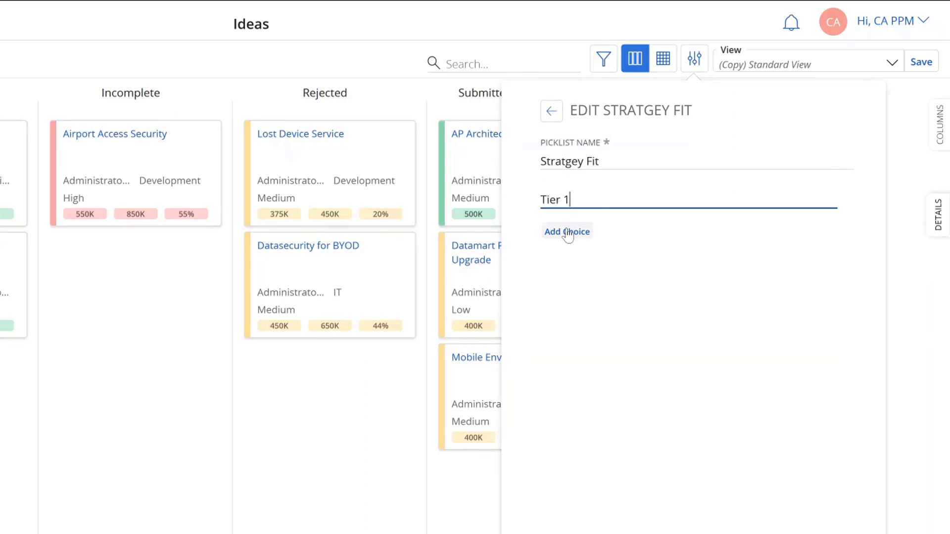
{"action": "left_click", "coordinate": [567, 232]}
{"action": "type", "text": "Tier 2"}
{"action": "left_click", "coordinate": [565, 265]}
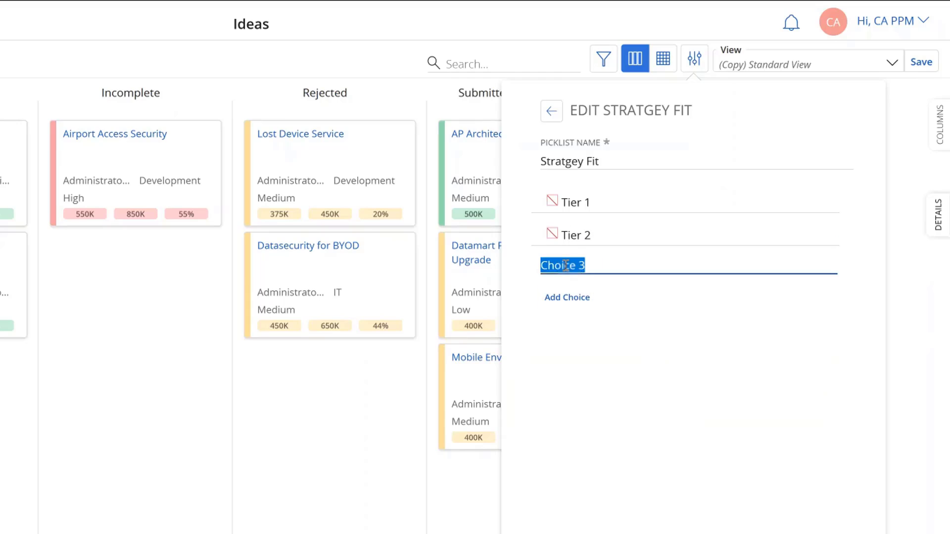
{"action": "type", "text": "Tier 3"}
{"action": "left_click", "coordinate": [565, 297]}
{"action": "type", "text": "Tier "}
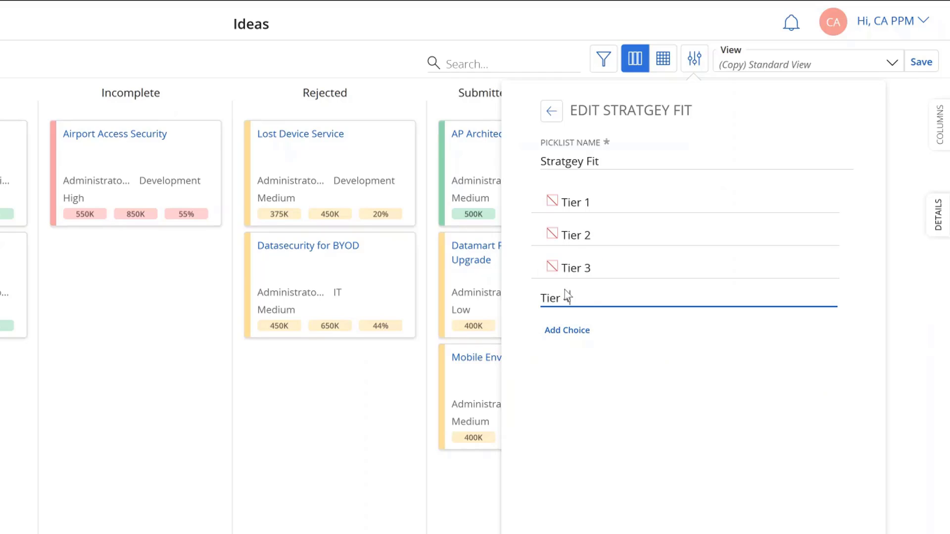
{"action": "type", "text": "4"}
{"action": "left_click", "coordinate": [638, 399]}
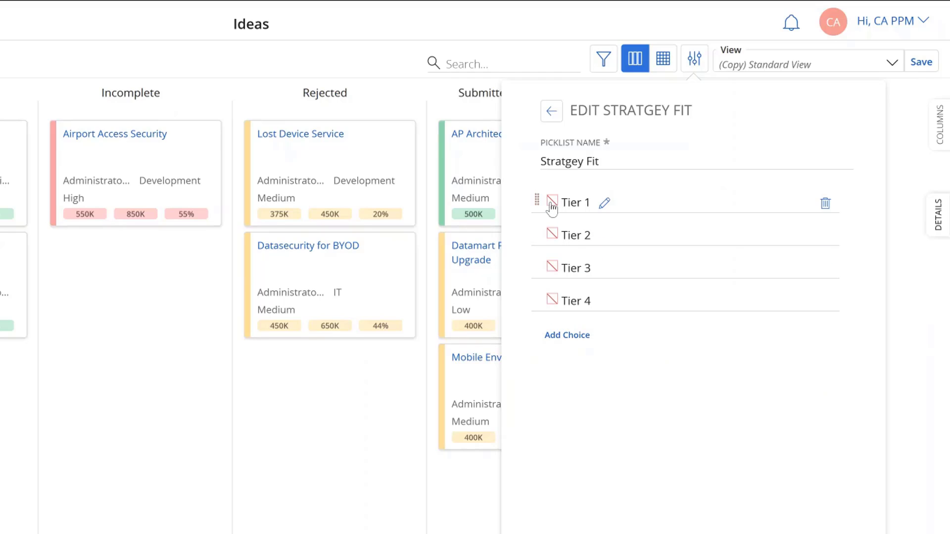
Step: Color the picklist choices green for Tier 1, orange for Tier 2, indigo for Tier 3 and red for Tier 4, and close the board settings
{"action": "left_click", "coordinate": [552, 204]}
{"action": "left_click", "coordinate": [561, 227]}
{"action": "left_click", "coordinate": [553, 303]}
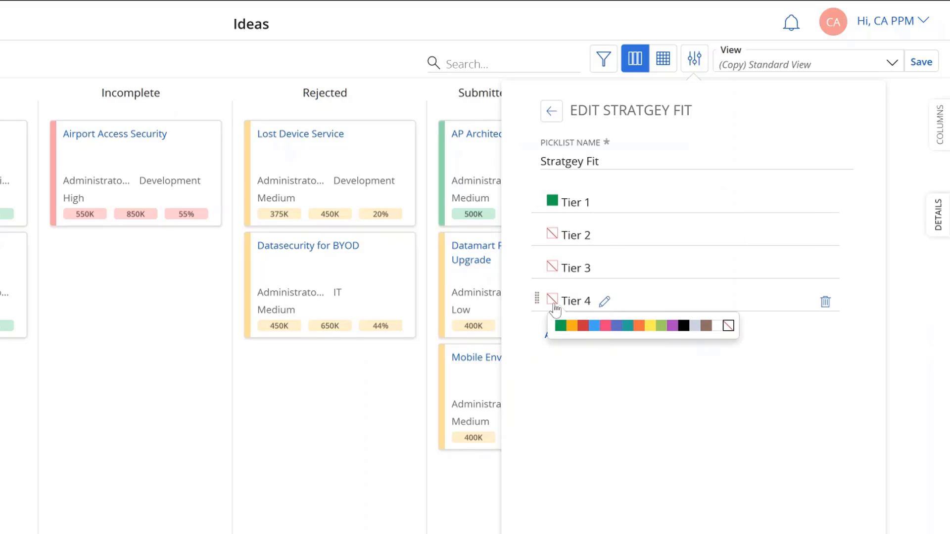
{"action": "left_click", "coordinate": [582, 325]}
{"action": "left_click", "coordinate": [552, 237]}
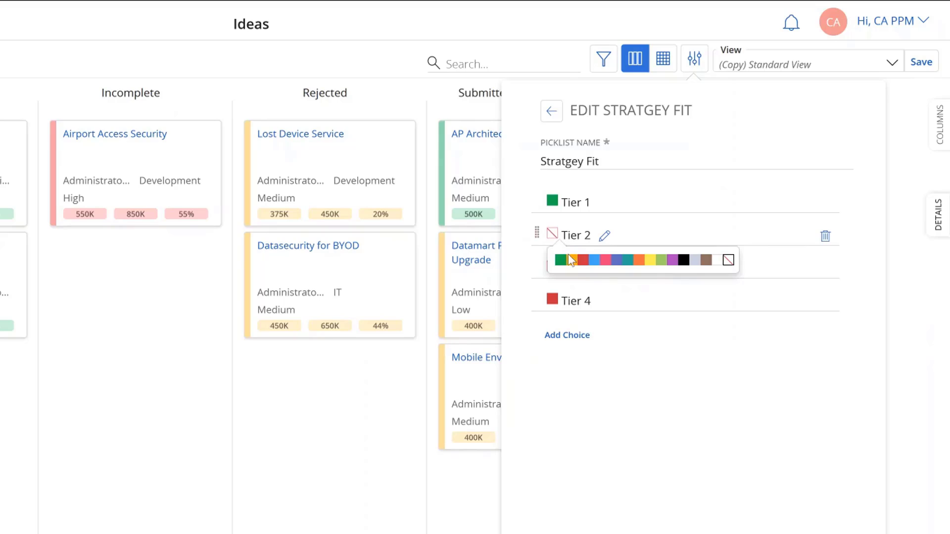
{"action": "left_click", "coordinate": [571, 259]}
{"action": "left_click", "coordinate": [553, 268]}
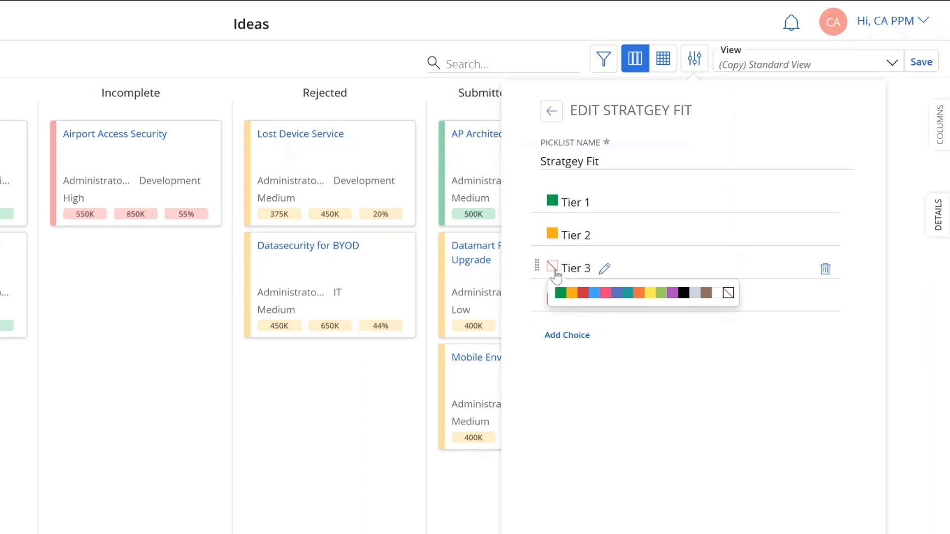
{"action": "left_click", "coordinate": [616, 293]}
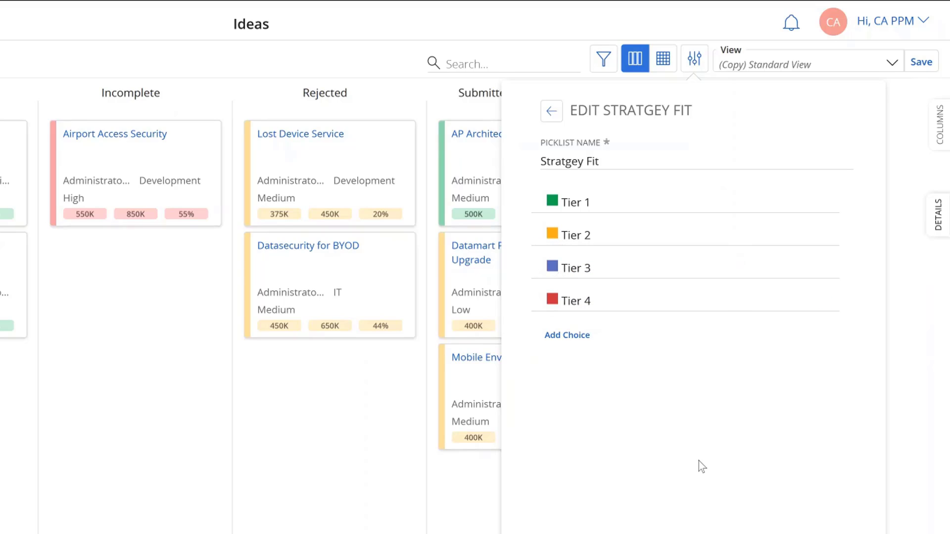
{"action": "left_click", "coordinate": [854, 460]}
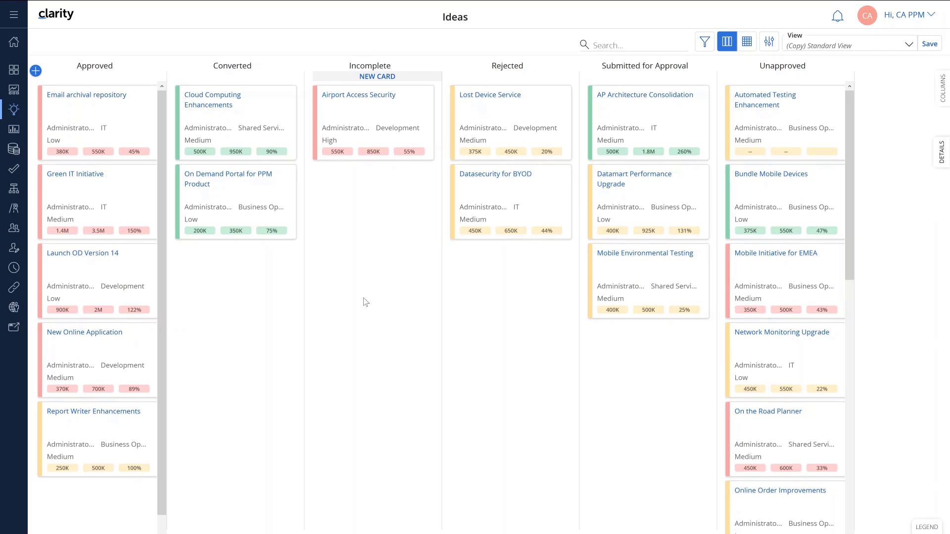
Step: Set the board's columns to the Stratgey Fit picklist
{"action": "left_click", "coordinate": [774, 47]}
{"action": "left_click", "coordinate": [771, 120]}
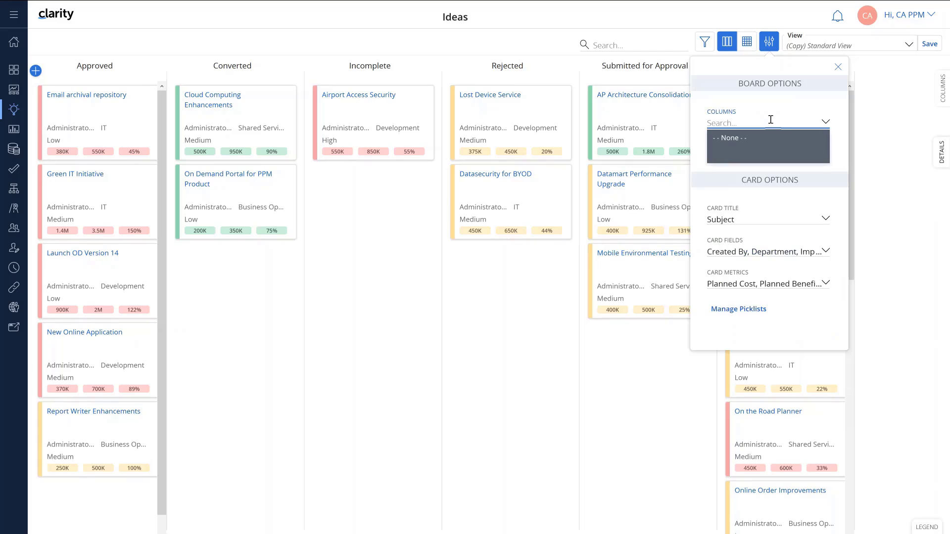
{"action": "type", "text": "st"}
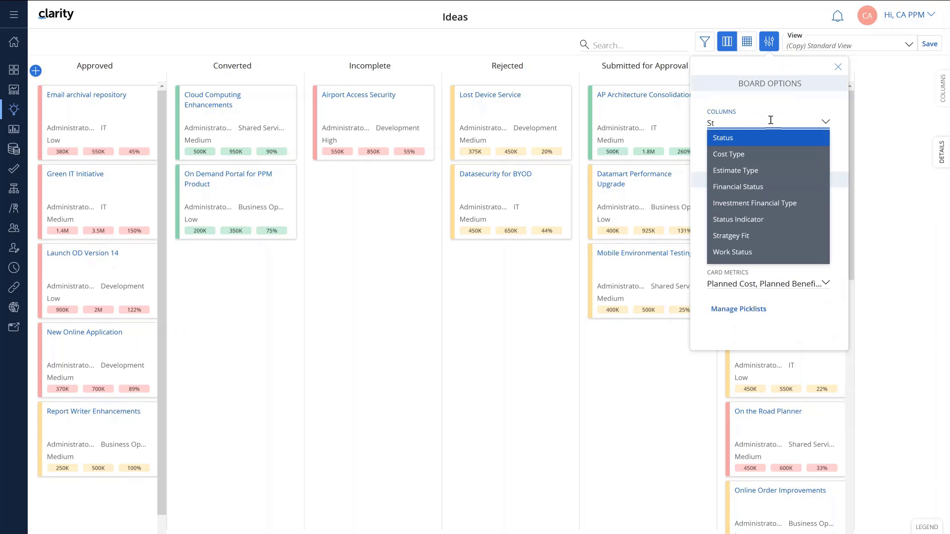
{"action": "left_click", "coordinate": [752, 233]}
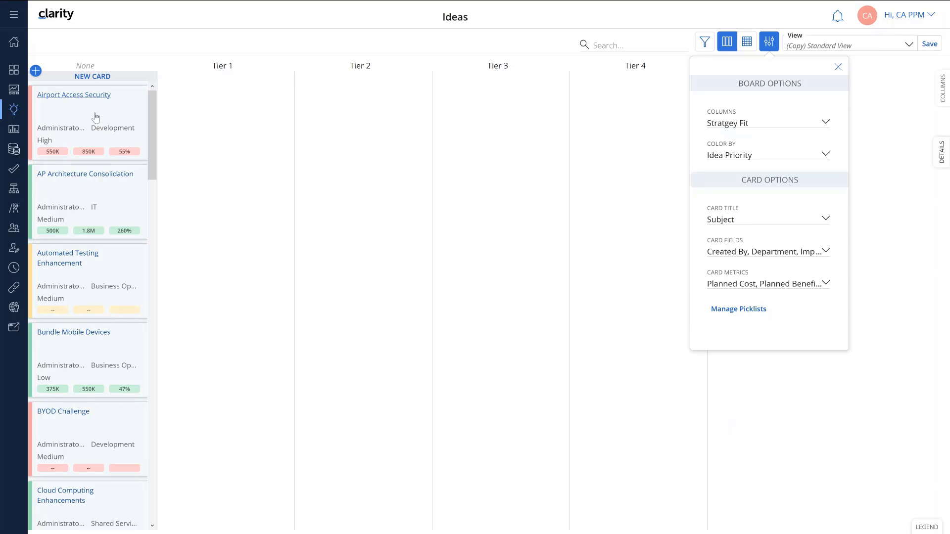
Step: Move Airport Access Security to Tier 1, AP Architecture Consolidation and BYOD Challenge to Tier 2, Datamart Performance Upgrade to Tier 3, Email archival repository to Tier 4
{"action": "left_click_drag", "start_coordinate": [127, 112], "coordinate": [225, 119]}
{"action": "left_click_drag", "start_coordinate": [127, 132], "coordinate": [356, 124]}
{"action": "left_click_drag", "start_coordinate": [123, 267], "coordinate": [346, 208]}
{"action": "left_click_drag", "start_coordinate": [118, 347], "coordinate": [485, 129]}
{"action": "left_click_drag", "start_coordinate": [123, 420], "coordinate": [608, 198]}
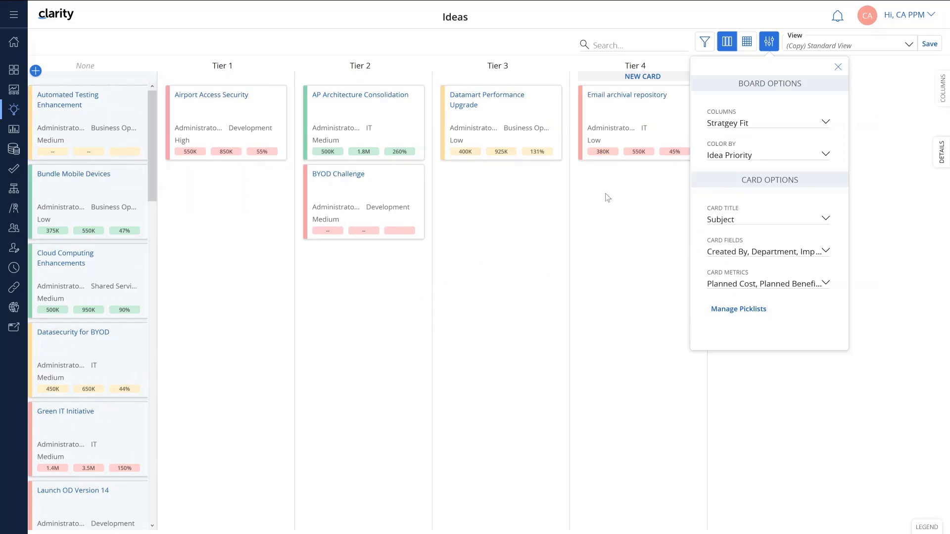
Step: Color the board's cards by Stratgey Fit and save the changes to the current view
{"action": "left_click", "coordinate": [781, 152]}
{"action": "type", "text": "S"}
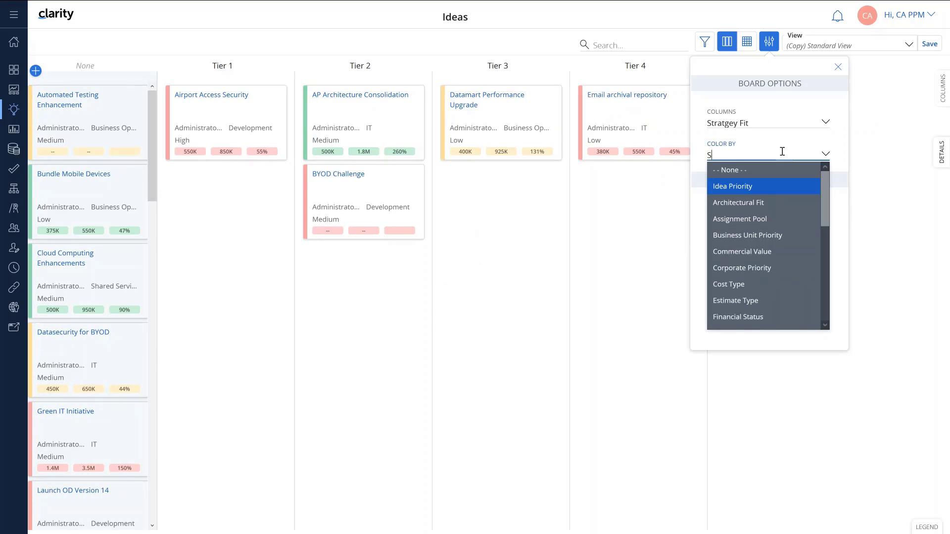
{"action": "type", "text": "t"}
{"action": "left_click", "coordinate": [757, 267]}
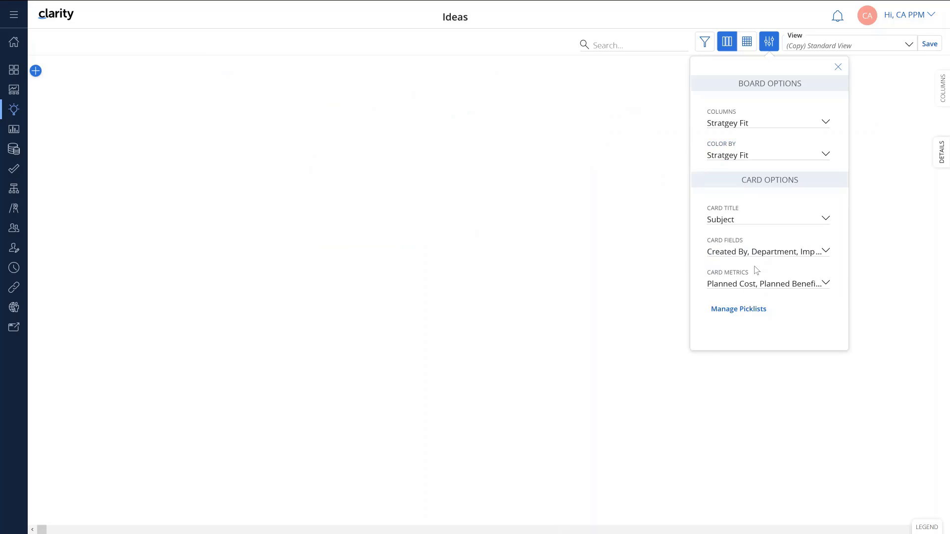
{"action": "left_click", "coordinate": [929, 44]}
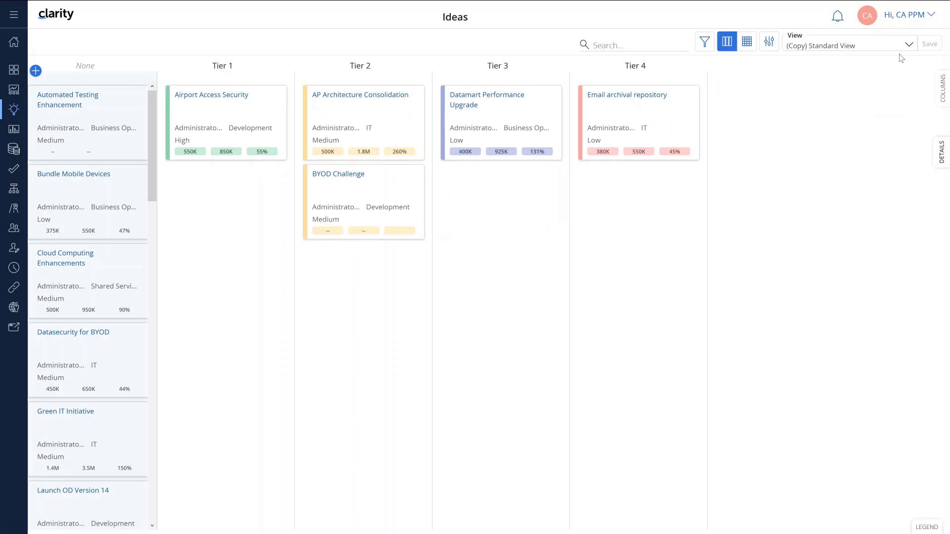
Step: Save the board configuration as a new view named "Strategy Tiers"
{"action": "left_click", "coordinate": [909, 45]}
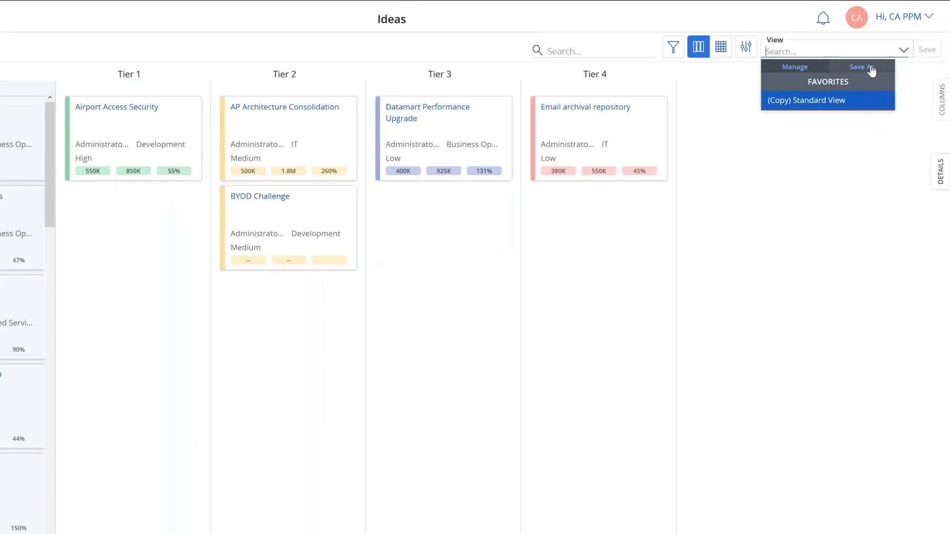
{"action": "left_click", "coordinate": [877, 58]}
{"action": "type", "text": "Strategy"}
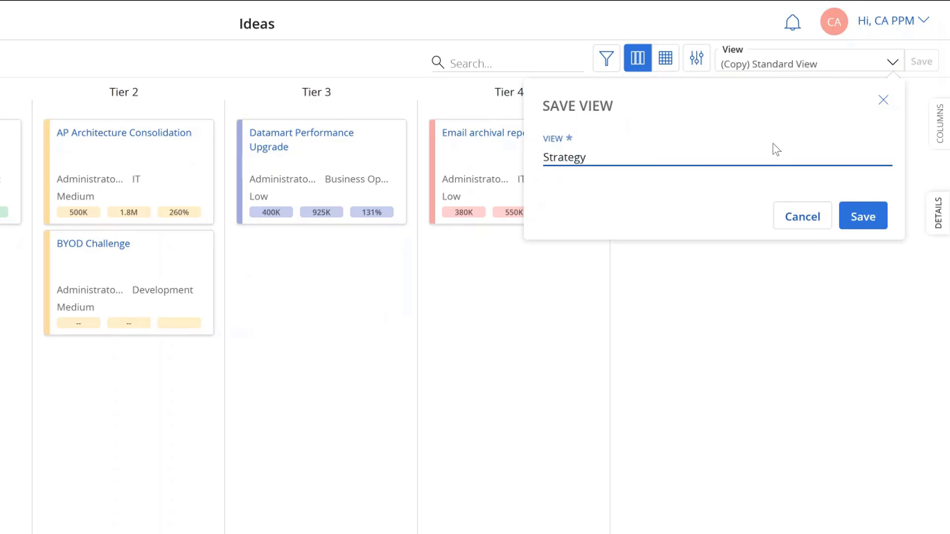
{"action": "type", "text": "Tiers"}
{"action": "left_click", "coordinate": [863, 216]}
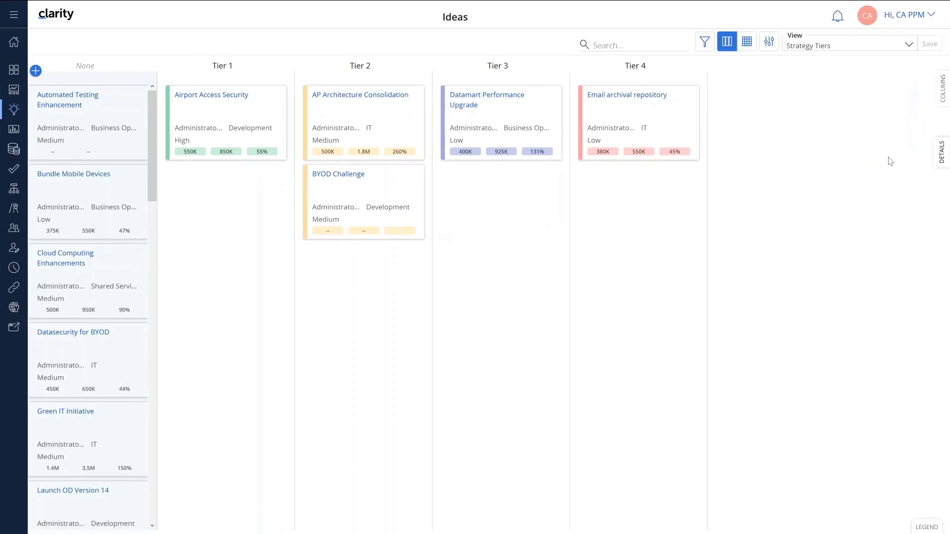